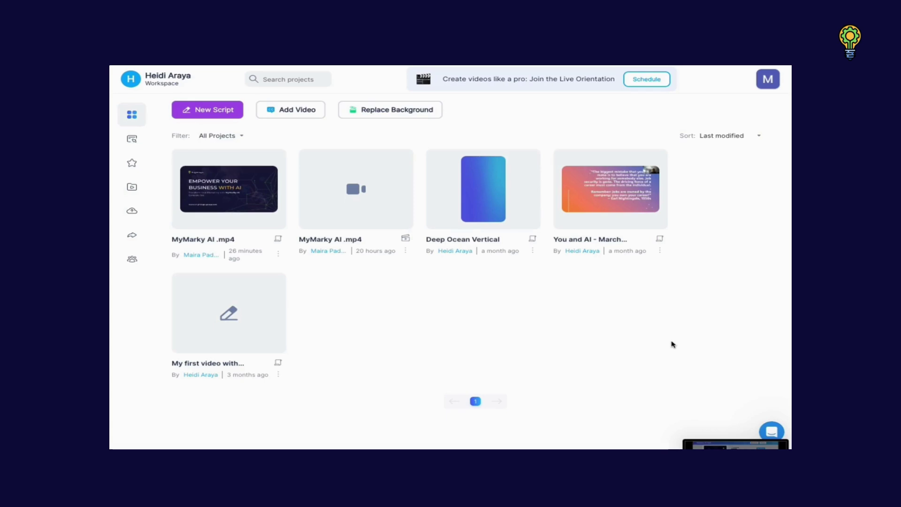
Create a new blank script and start entering the headline 'Product Launch'
{"action": "left_click", "coordinate": [217, 110]}
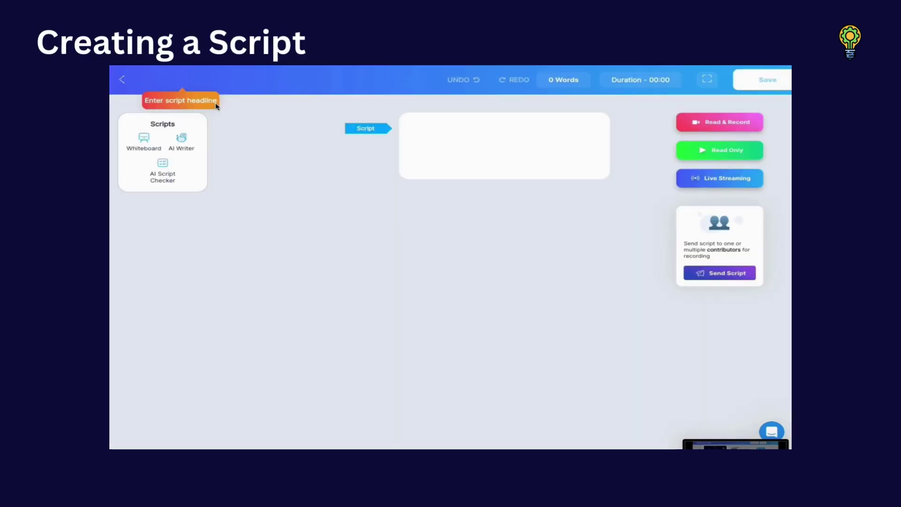
{"action": "left_click", "coordinate": [308, 82]}
{"action": "type", "text": "Prod"}
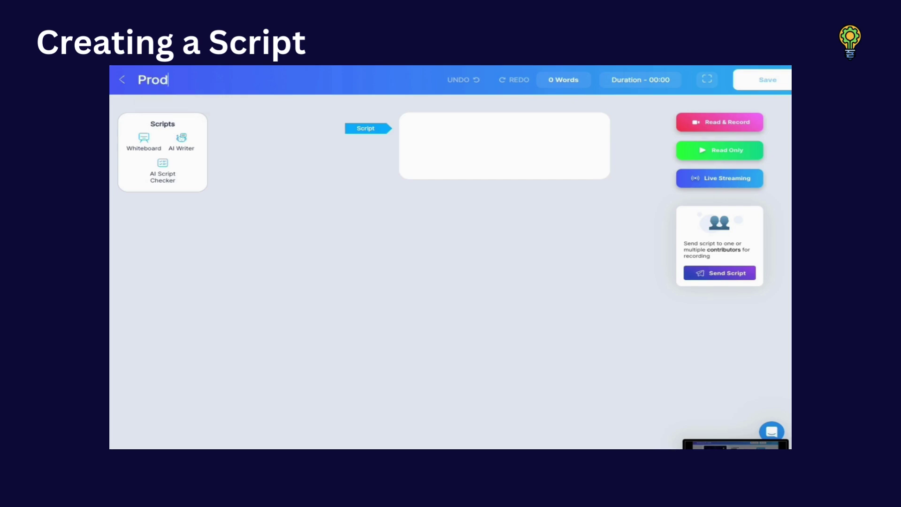
{"action": "type", "text": "uct L"}
{"action": "type", "text": "aunch"}
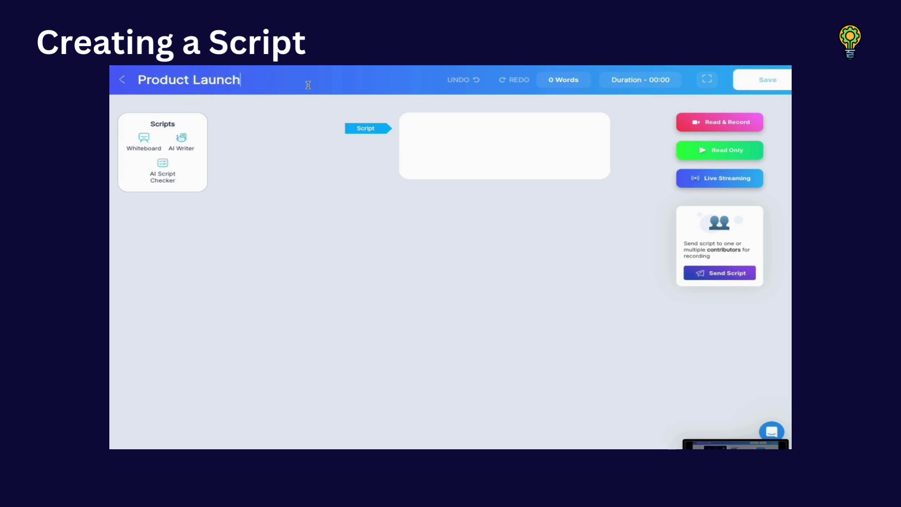
Generate Short, Persuasive AI Writer drafts from the brief 'Product launch, new features'
{"action": "left_click", "coordinate": [182, 143]}
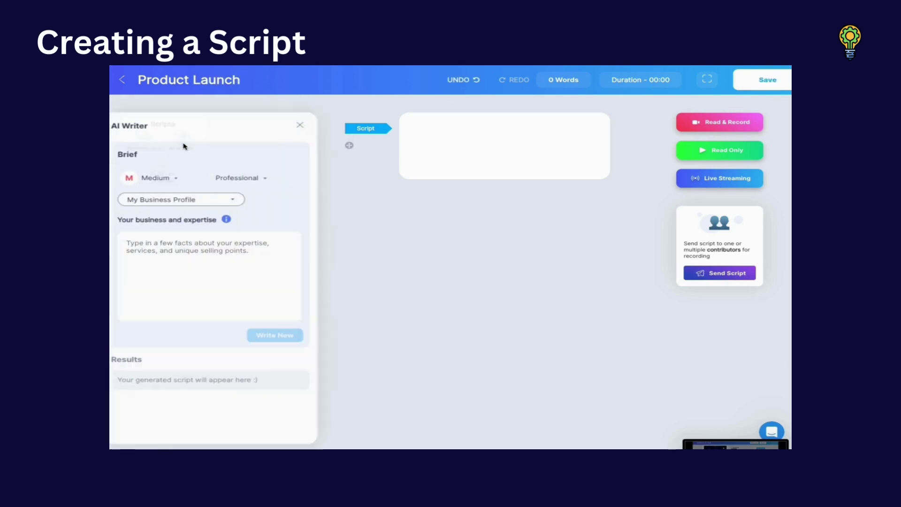
{"action": "left_click", "coordinate": [239, 249]}
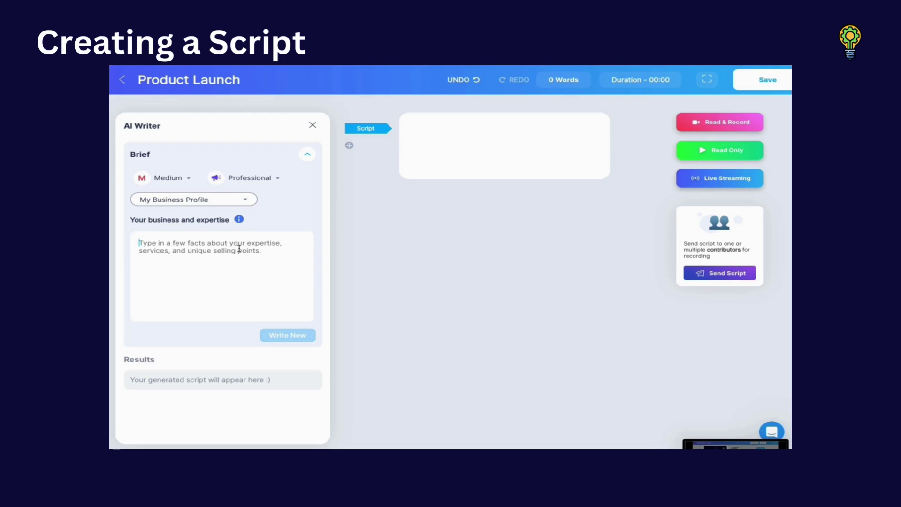
{"action": "left_click", "coordinate": [188, 184]}
{"action": "left_click", "coordinate": [188, 201]}
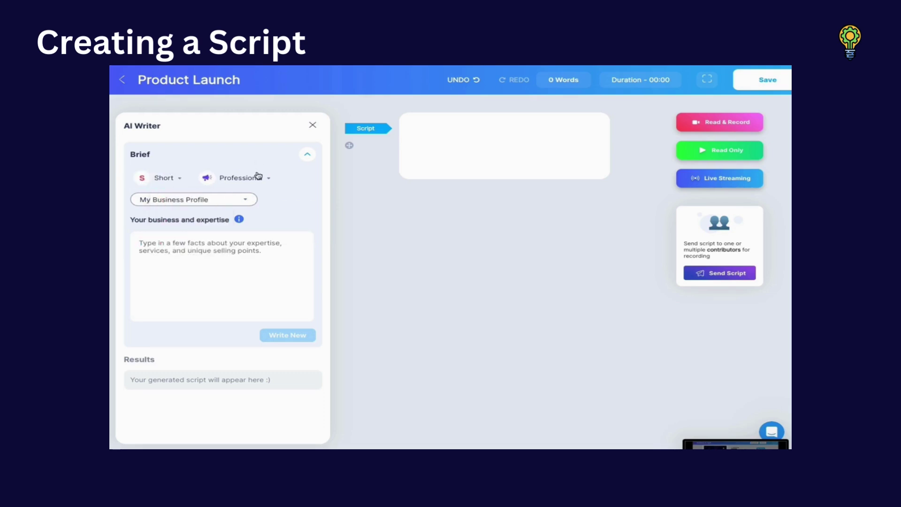
{"action": "left_click", "coordinate": [258, 177]}
{"action": "left_click", "coordinate": [262, 224]}
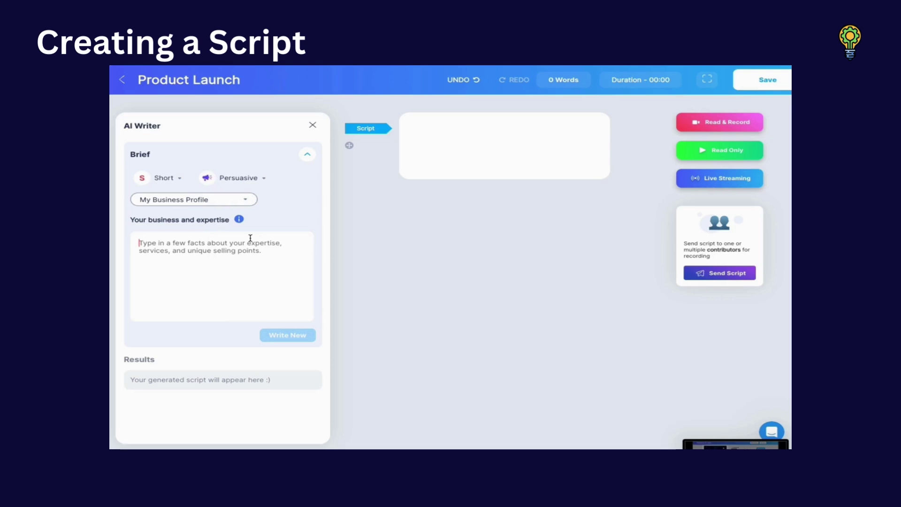
{"action": "type", "text": "Pro"}
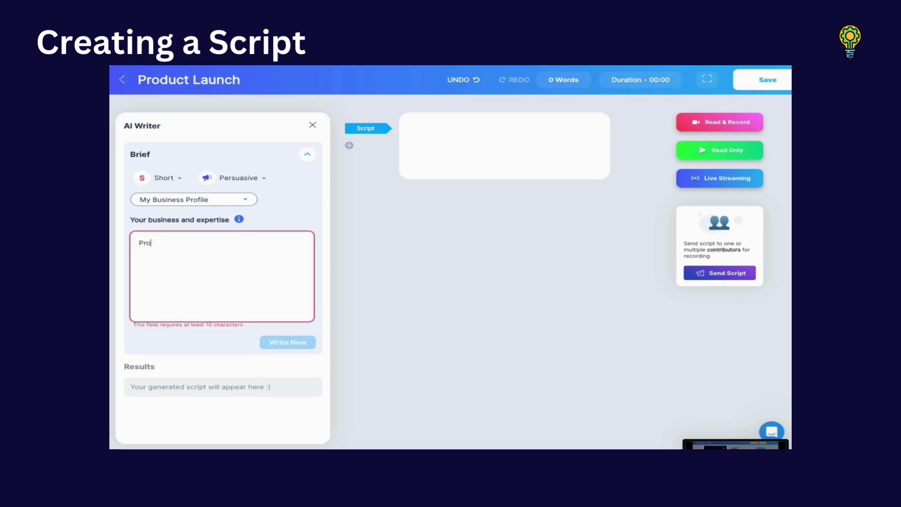
{"action": "type", "text": "duct laun"}
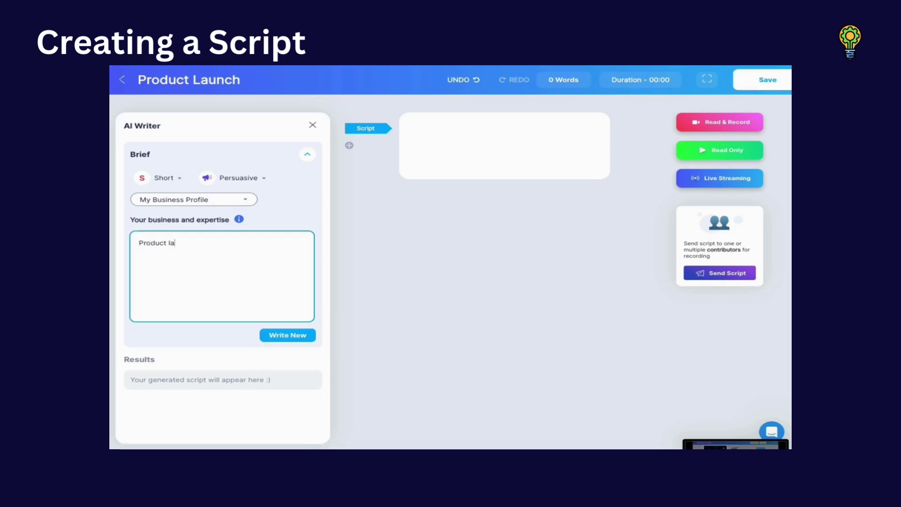
{"action": "type", "text": "ch,"}
{"action": "type", "text": " new"}
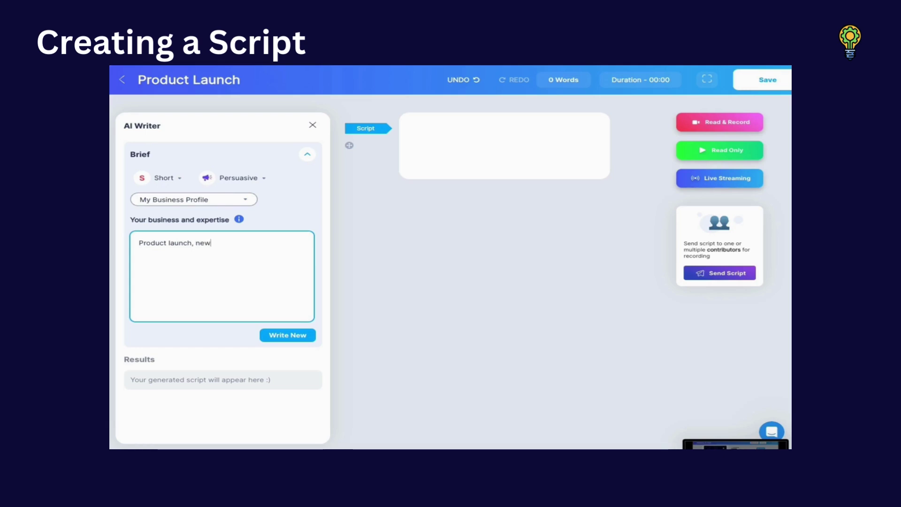
{"action": "type", "text": " features"}
{"action": "left_click", "coordinate": [276, 335]}
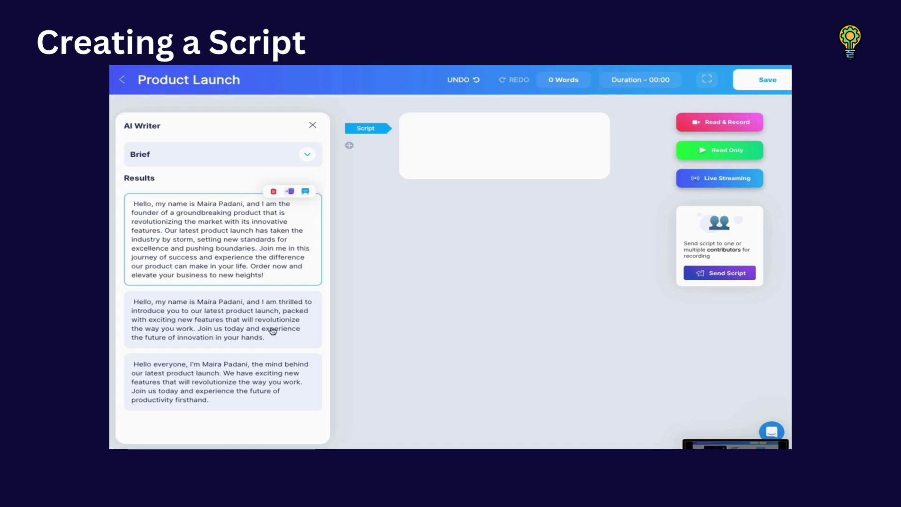
Insert the second AI draft (42 words) into the script and open it in the teleprompter
{"action": "left_click", "coordinate": [267, 329]}
{"action": "left_click", "coordinate": [228, 373]}
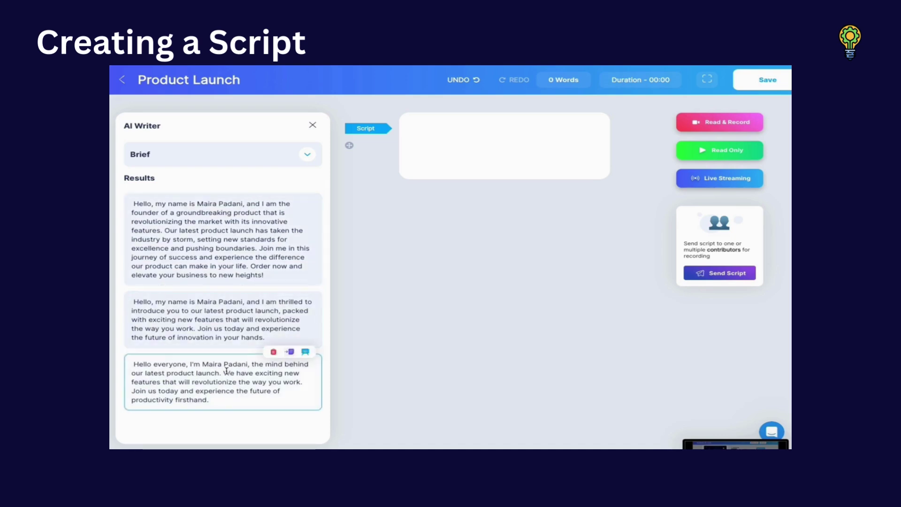
{"action": "left_click", "coordinate": [219, 322]}
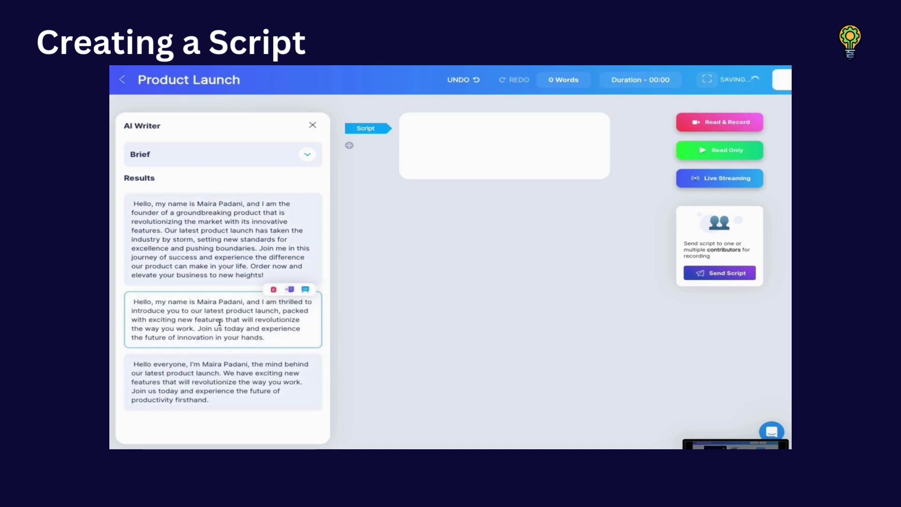
{"action": "left_click", "coordinate": [289, 294]}
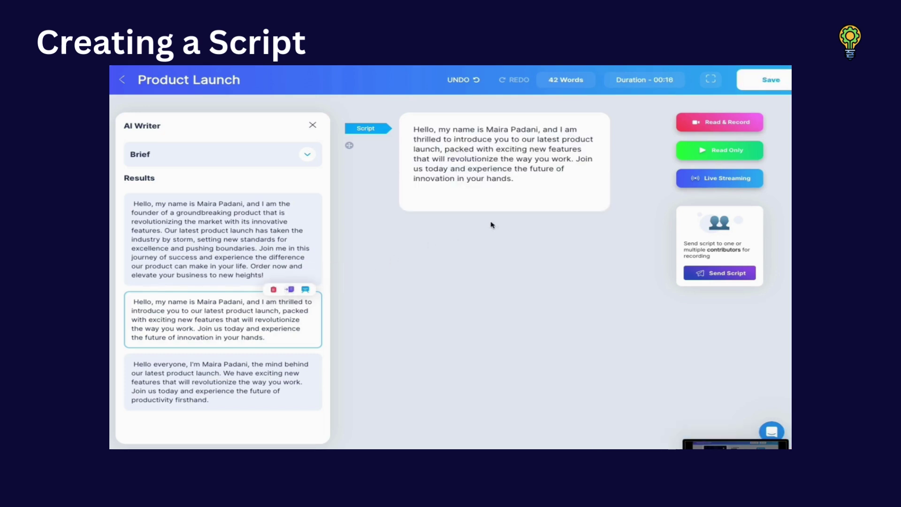
{"action": "left_click", "coordinate": [524, 201]}
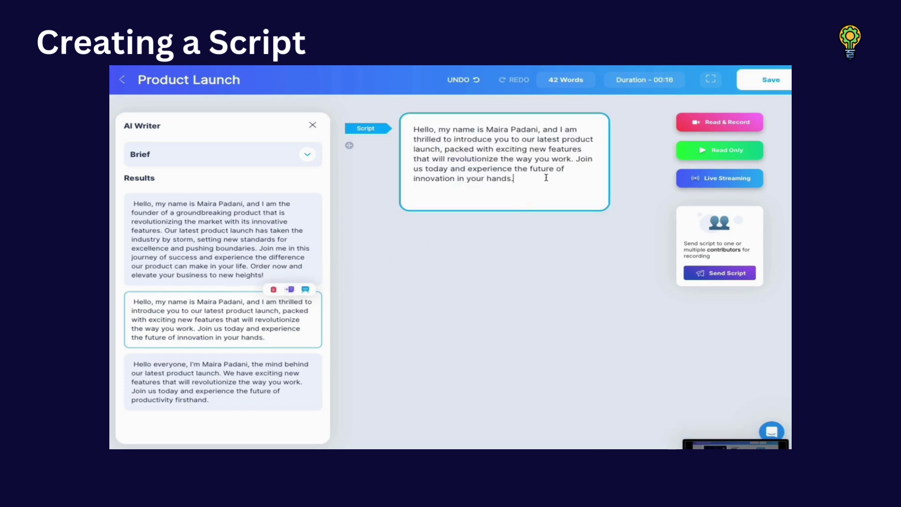
{"action": "left_click", "coordinate": [689, 122]}
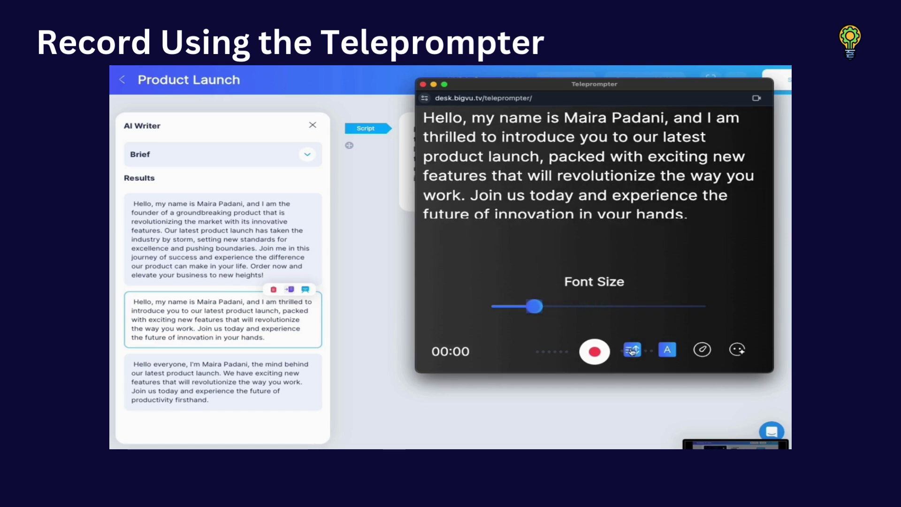
Lower the teleprompter scrolling speed toward about 153 words per minute
{"action": "left_click", "coordinate": [702, 350]}
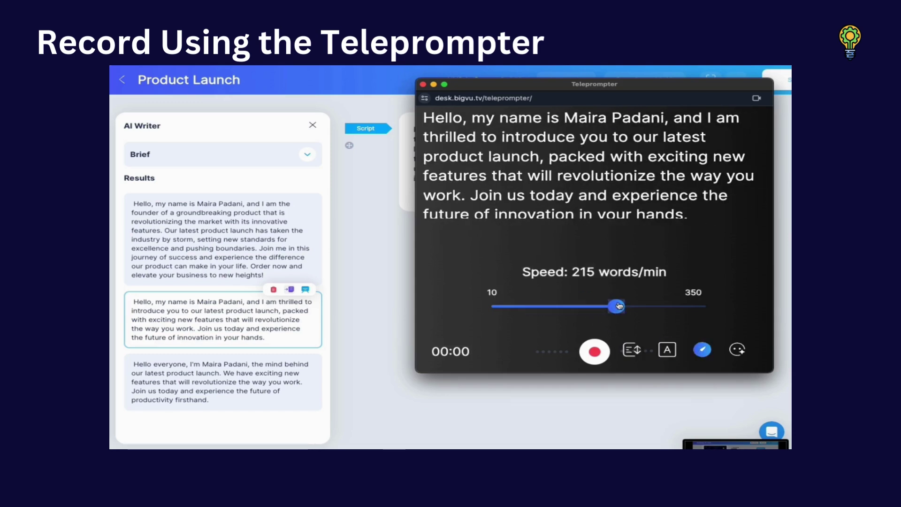
{"action": "left_click_drag", "start_coordinate": [617, 307], "coordinate": [583, 305]}
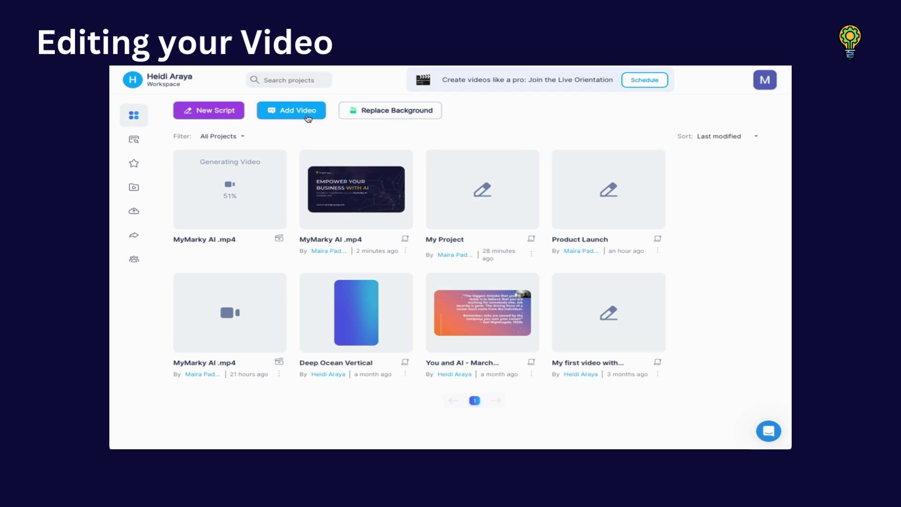
Reorder the MyMarky AI scenes to Take 2, MyMarky.mp4, Take 1, MyMarky.mp4
{"action": "left_click", "coordinate": [353, 175]}
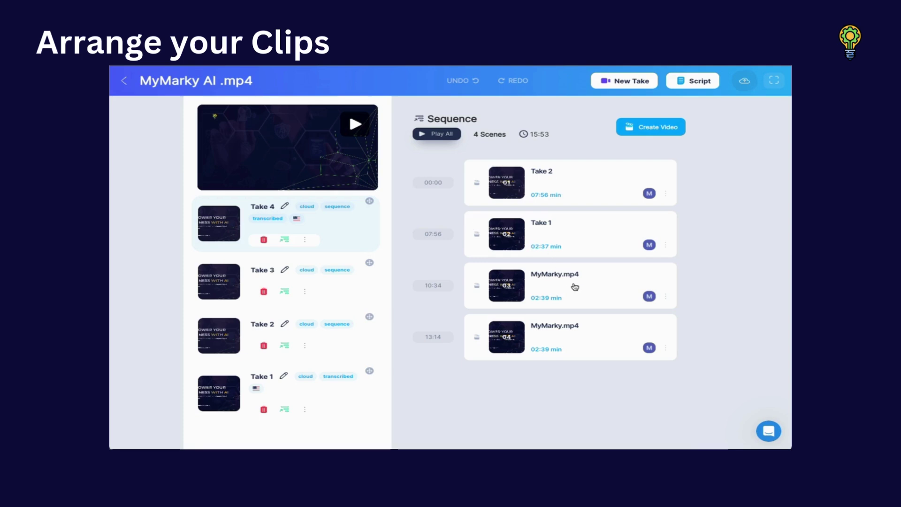
{"action": "mouse_move", "coordinate": [578, 289]}
{"action": "left_mouse_down"}
{"action": "mouse_move", "coordinate": [571, 237]}
{"action": "mouse_move", "coordinate": [576, 289]}
{"action": "mouse_move", "coordinate": [570, 246]}
{"action": "left_mouse_up"}
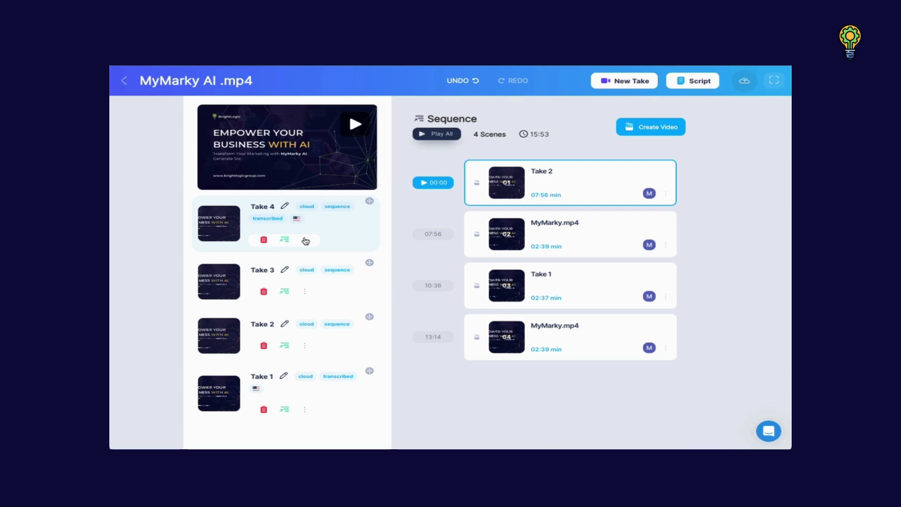
{"action": "mouse_move", "coordinate": [268, 218]}
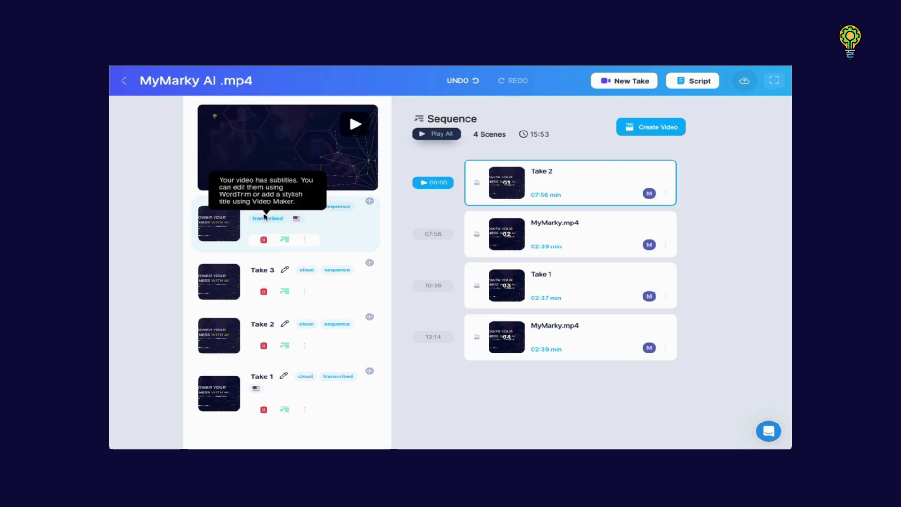
Launch Video Maker from Take 4's options and open the English subtitles
{"action": "left_click", "coordinate": [305, 241]}
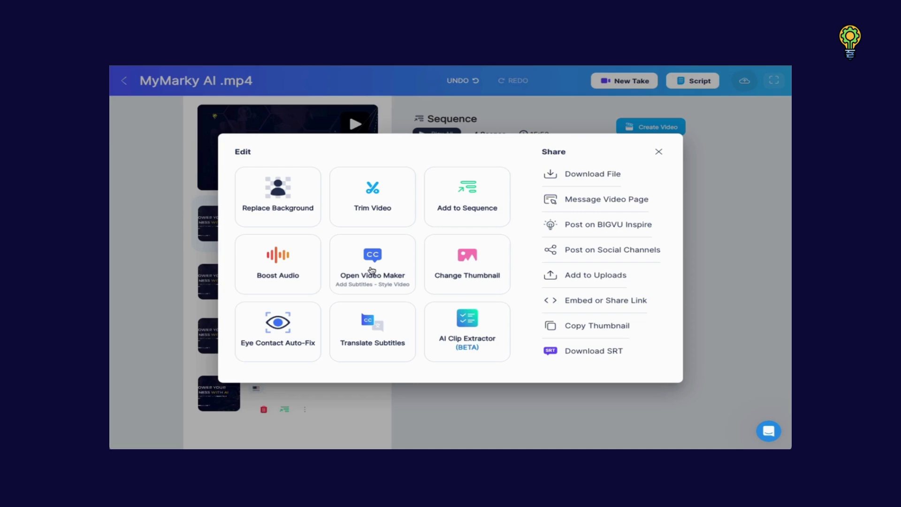
{"action": "left_click", "coordinate": [387, 249]}
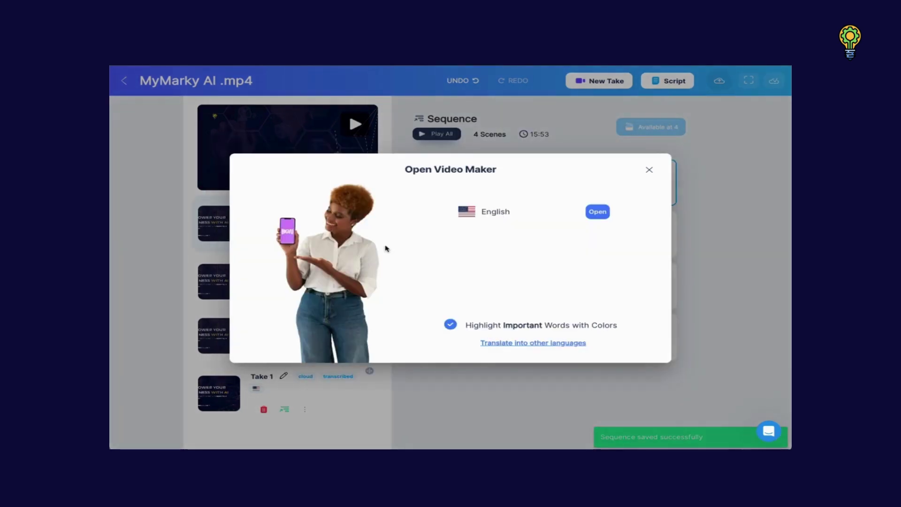
{"action": "left_click", "coordinate": [603, 212]}
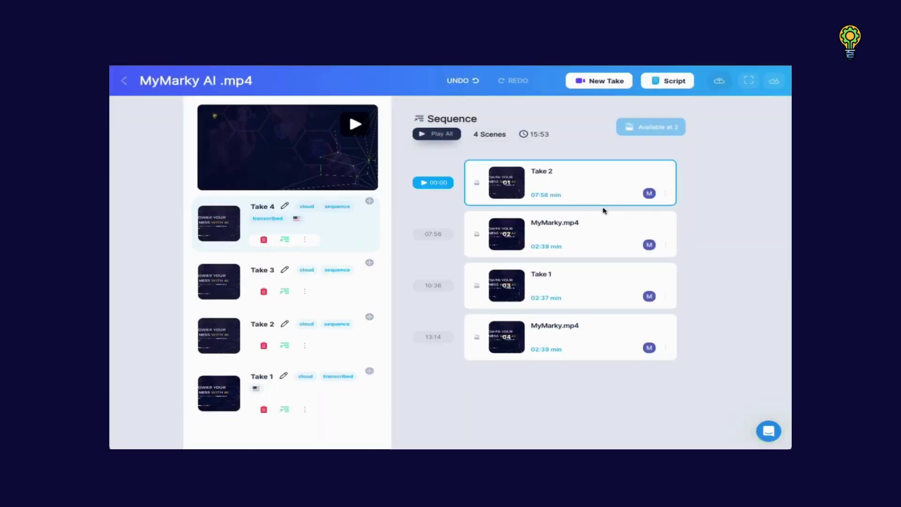
{"action": "scroll", "coordinate": [652, 308], "scroll_direction": "down", "scroll_amount": 2}
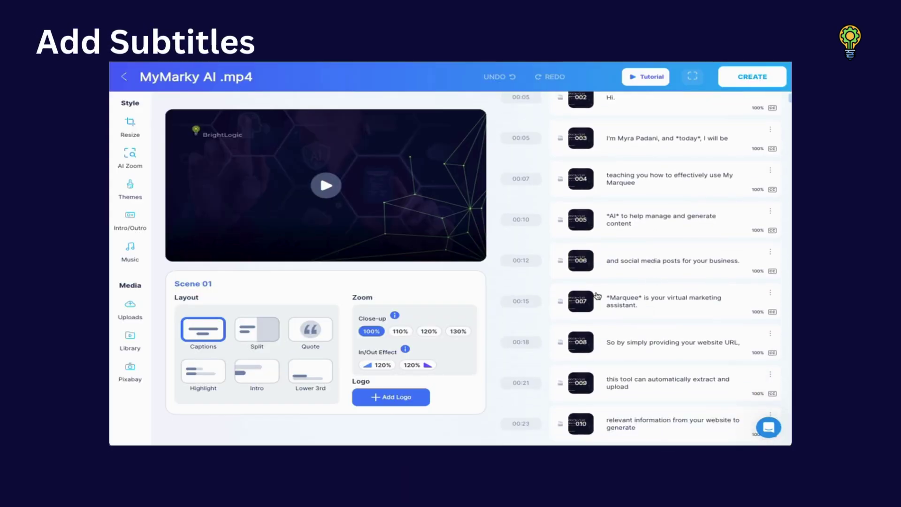
Add a comma after 'upload' in subtitle 009, then open and dismiss the logo picker
{"action": "left_click", "coordinate": [651, 308]}
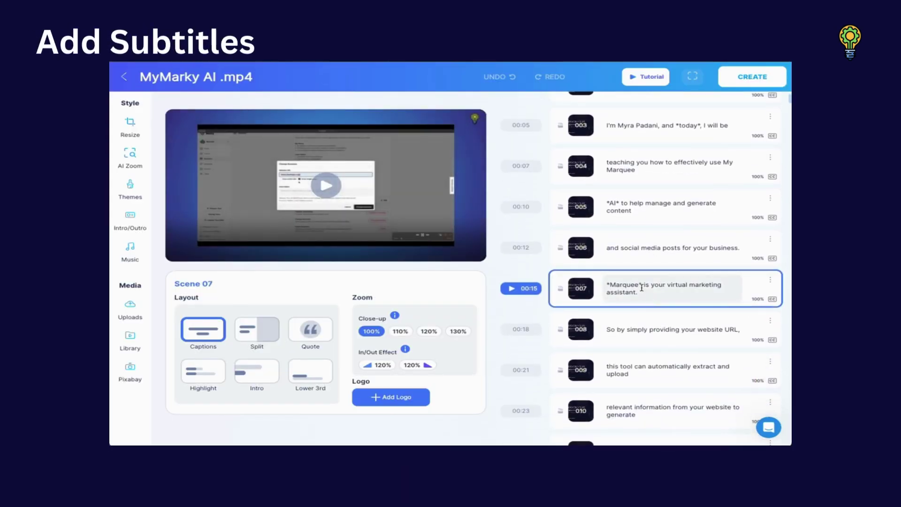
{"action": "left_click", "coordinate": [660, 343]}
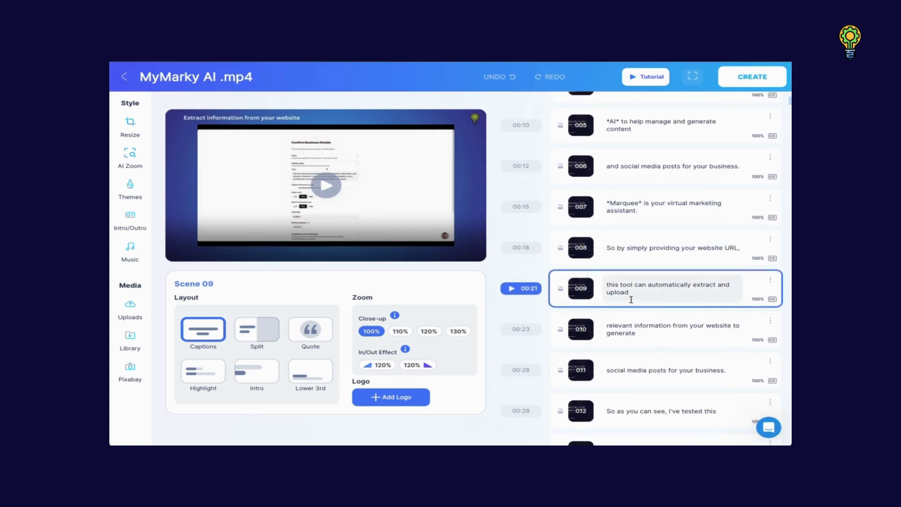
{"action": "left_click", "coordinate": [631, 295]}
{"action": "type", "text": ","}
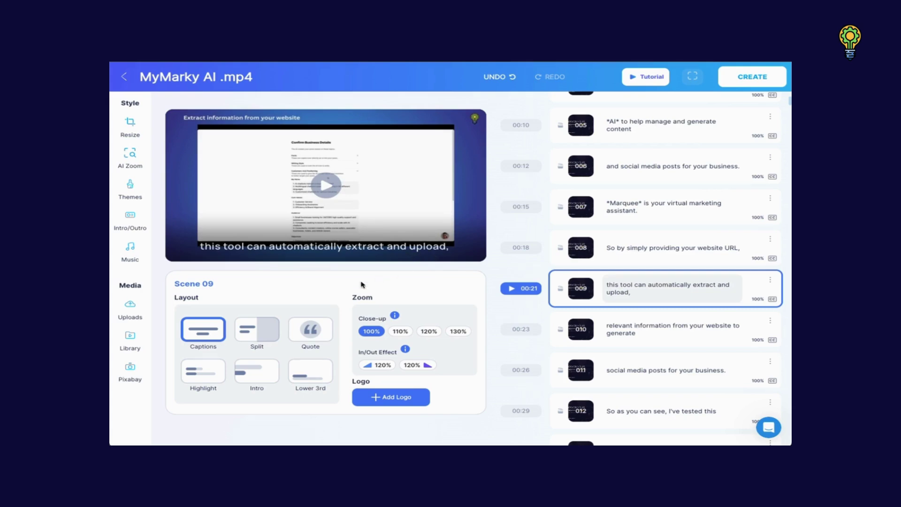
{"action": "left_click", "coordinate": [400, 402]}
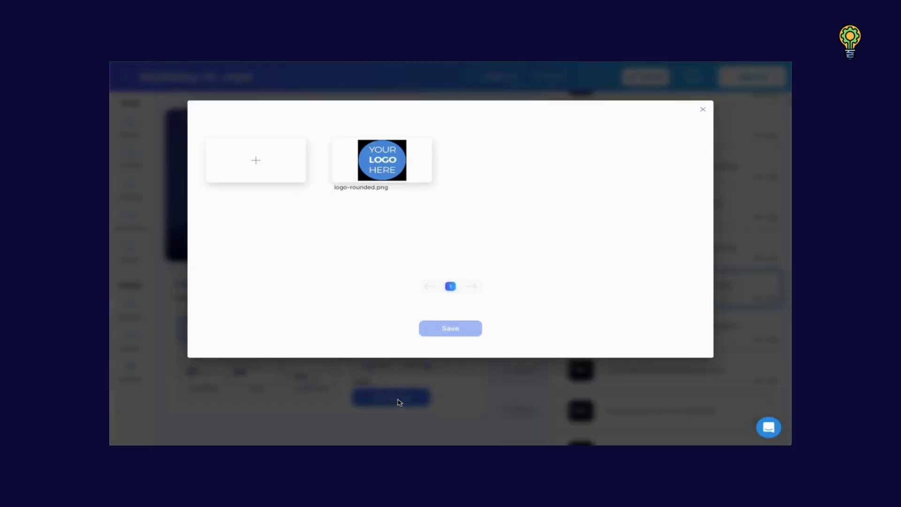
{"action": "left_click", "coordinate": [480, 378]}
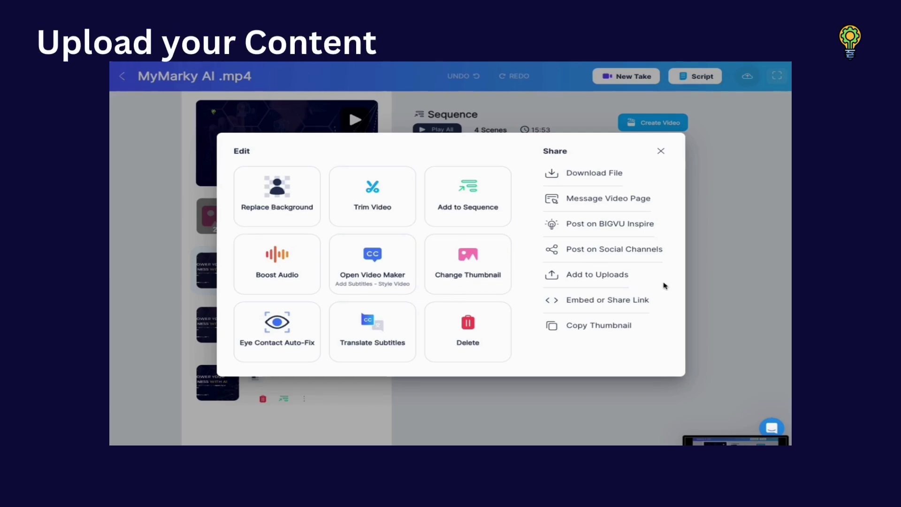
Dismiss the edit and share options to return to the four-scene sequence
{"action": "left_click", "coordinate": [713, 181]}
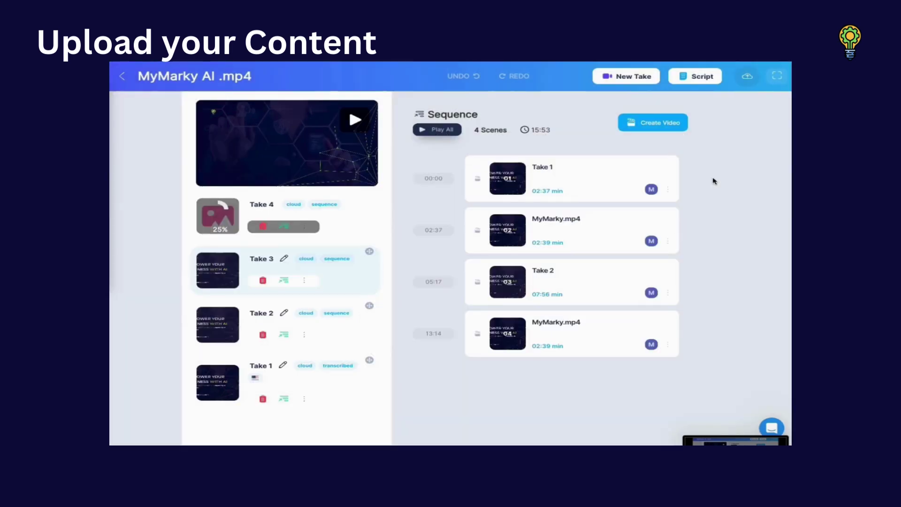